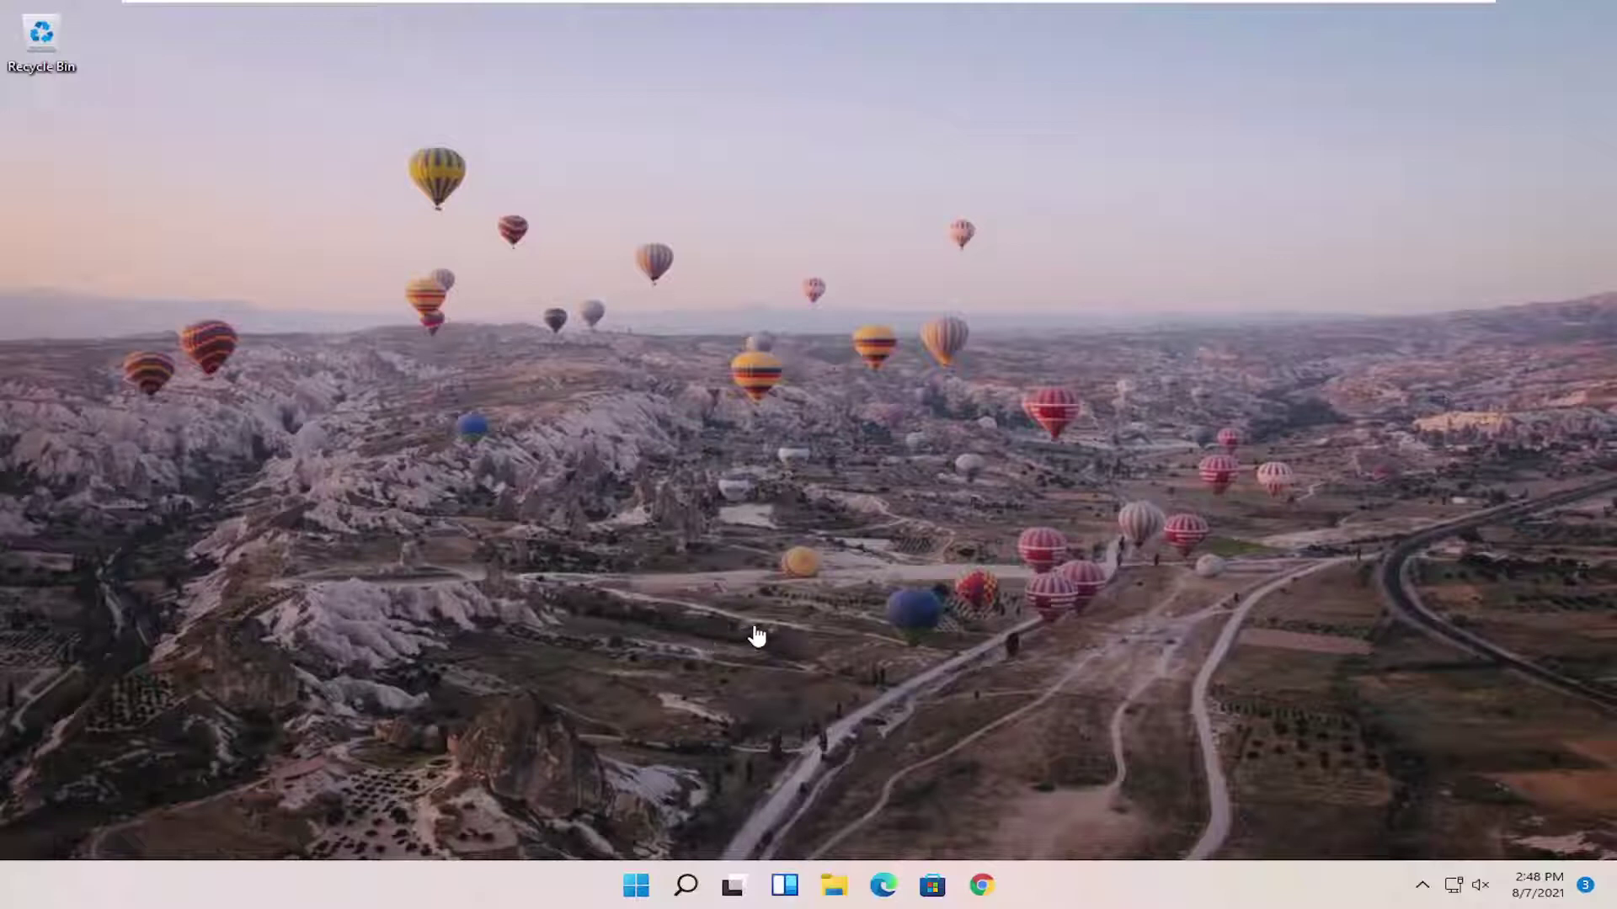
Step: Open Windows search to look for Control Panel
click(684, 887)
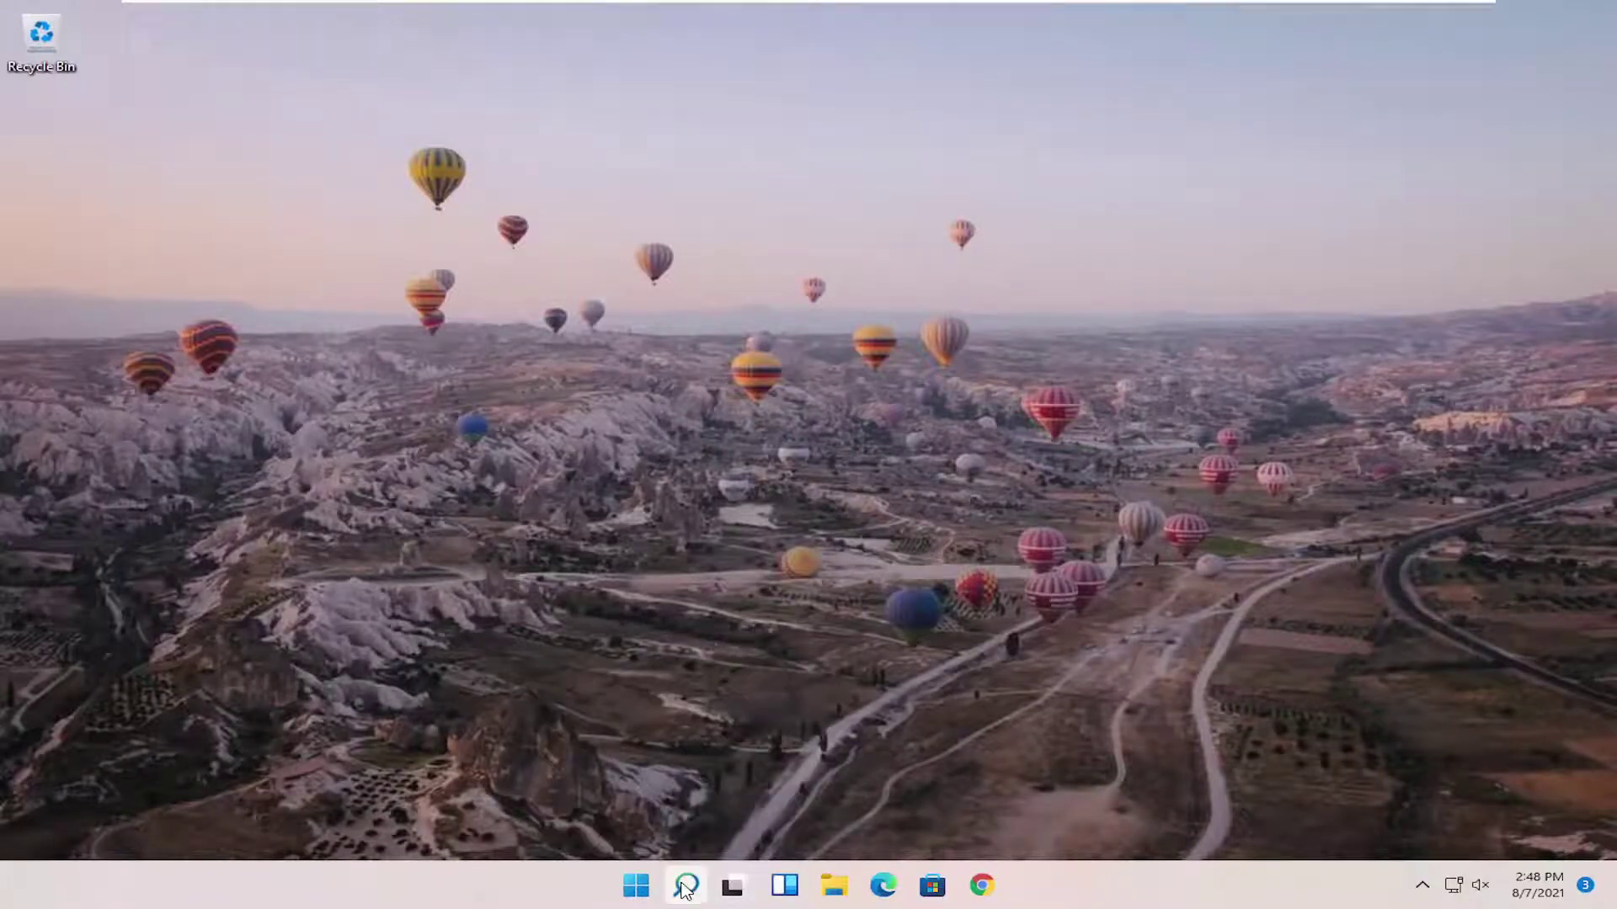
text(control)
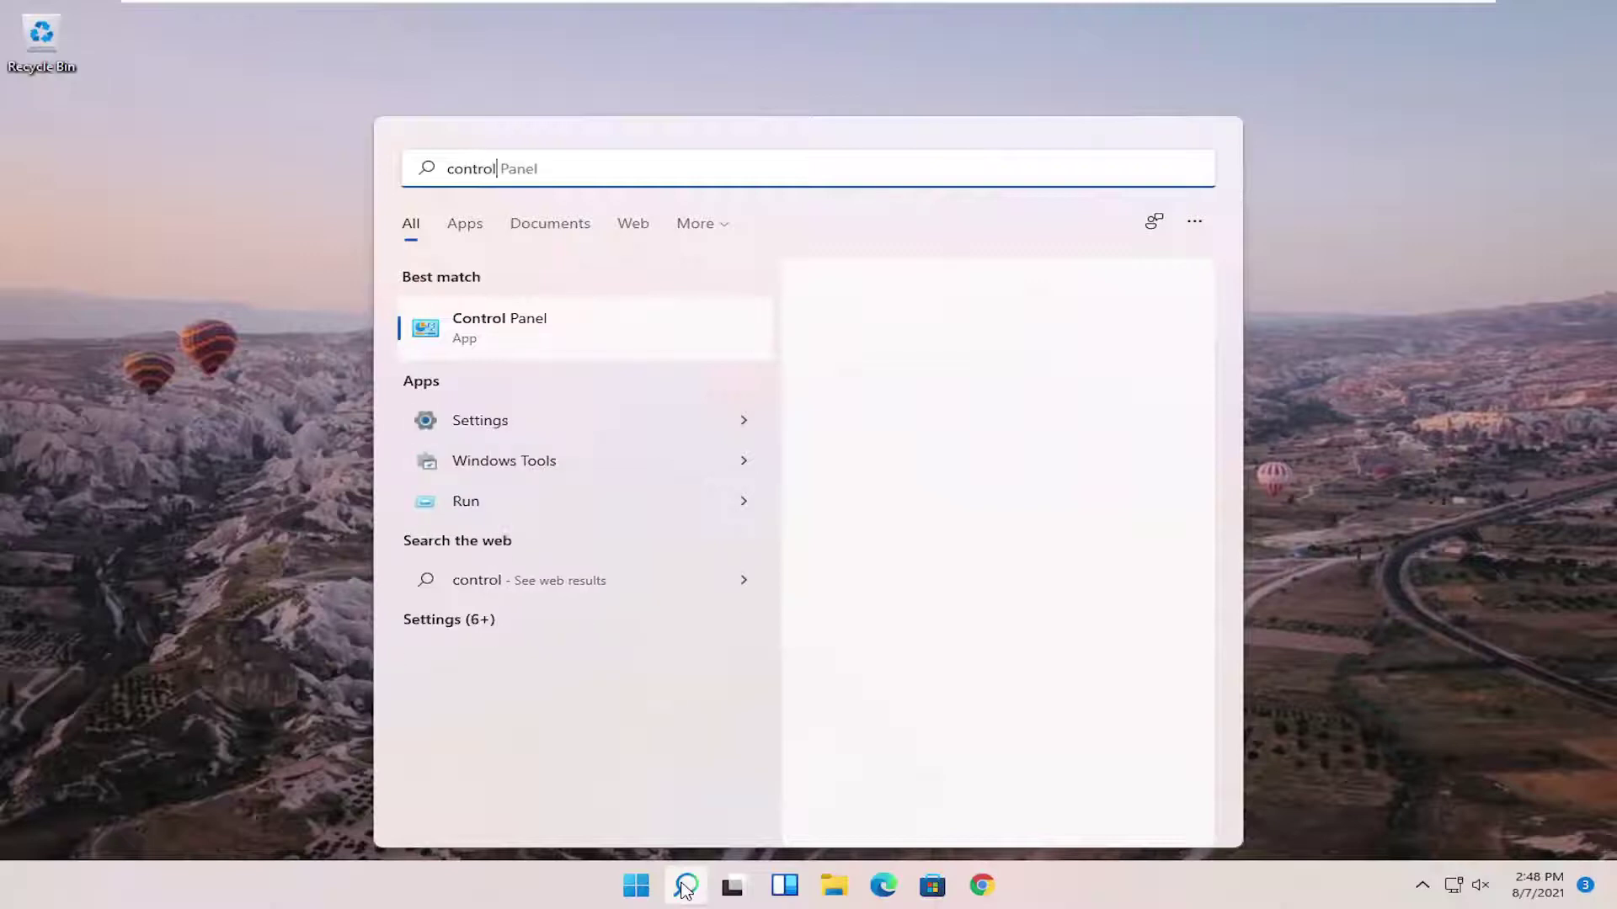
text( panel)
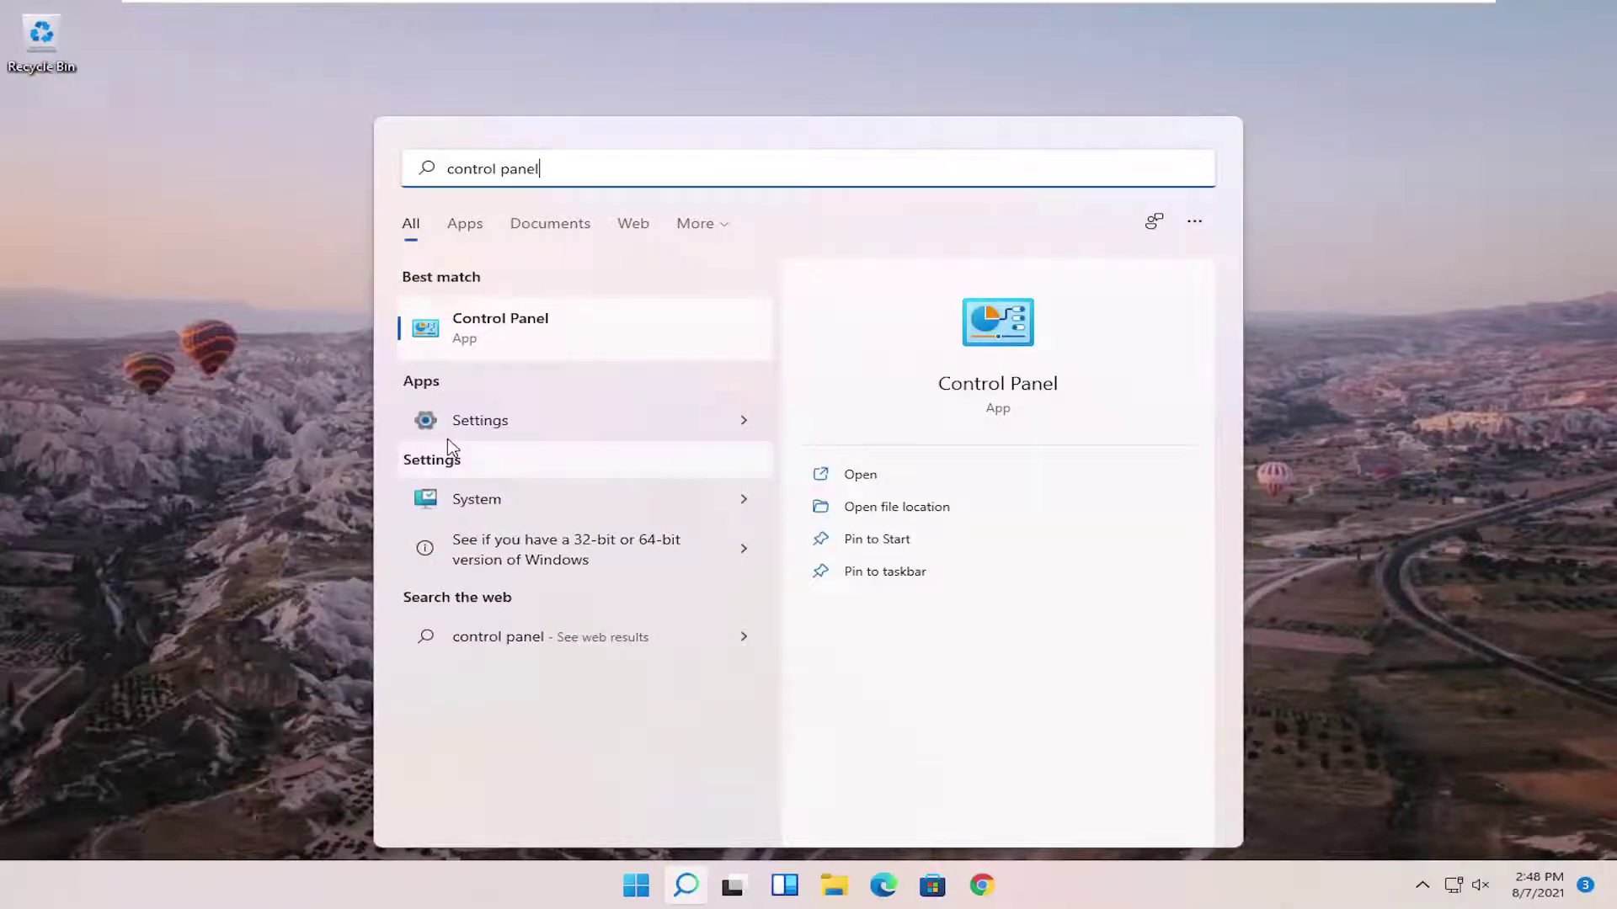
Step: Open Control Panel in Large icons view, then Devices and Printers, and select the Brother Color Leg Type1 printer
click(498, 326)
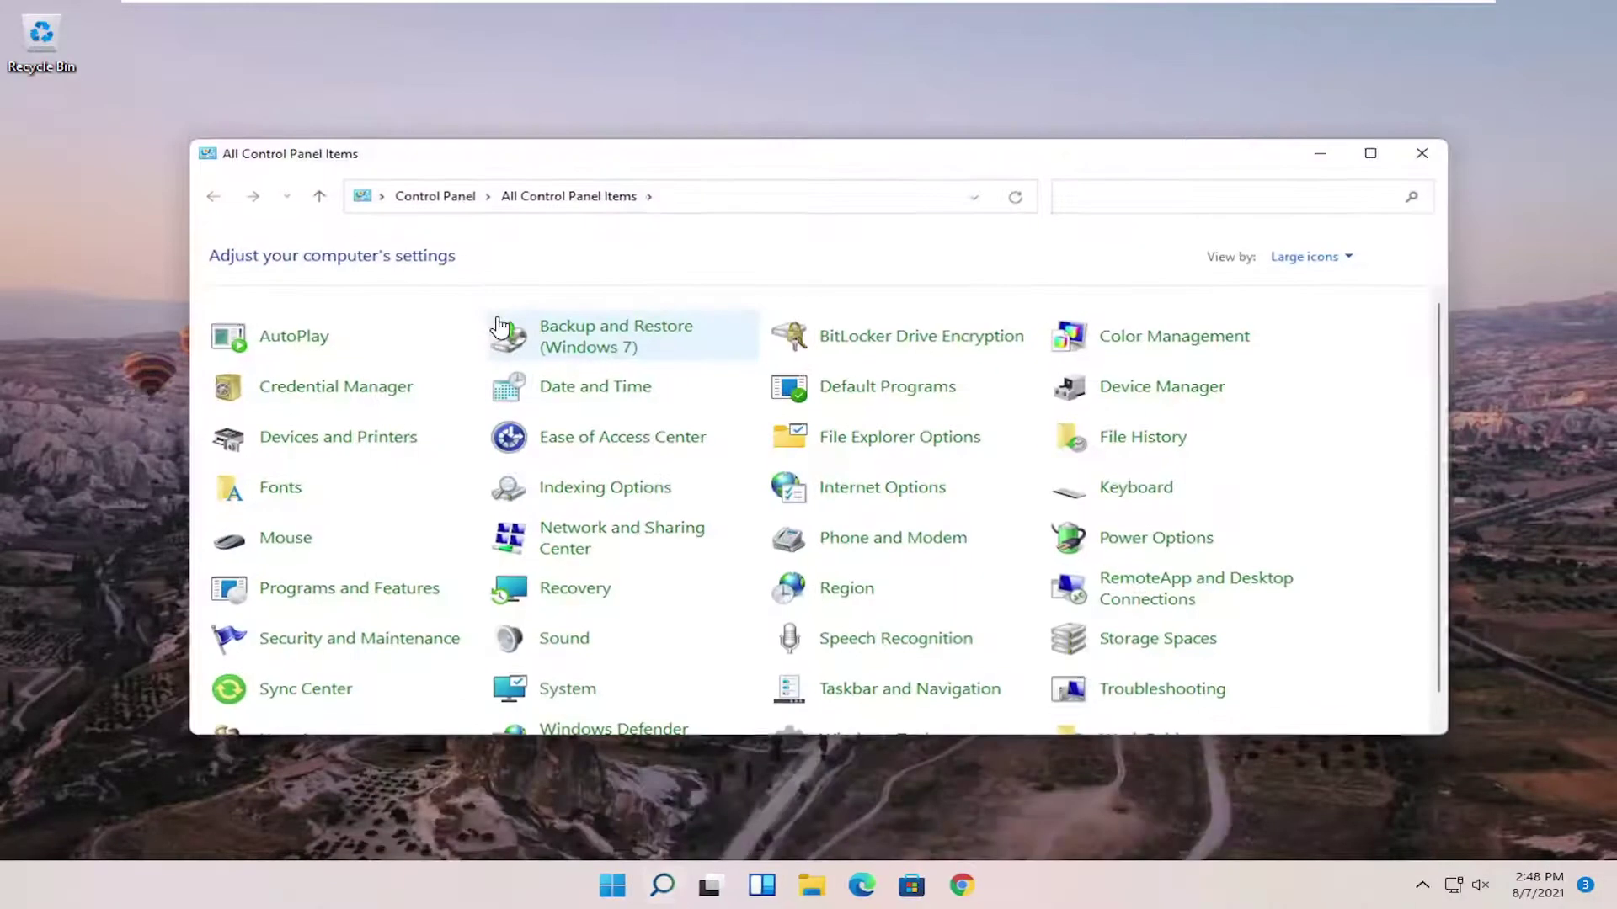
click(1328, 259)
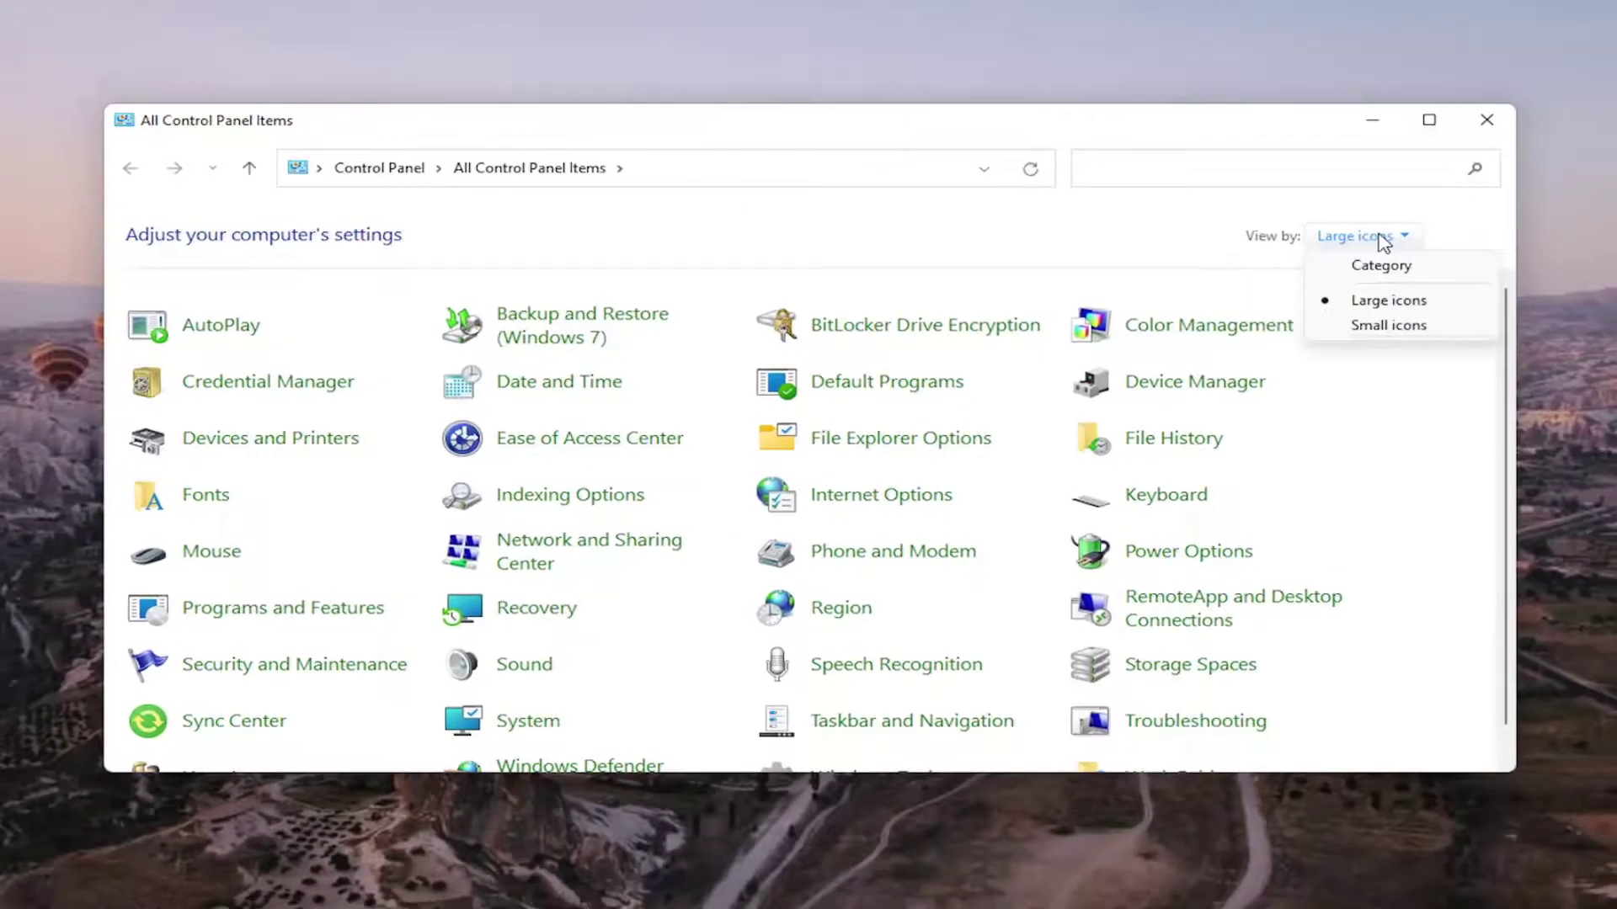
click(1390, 298)
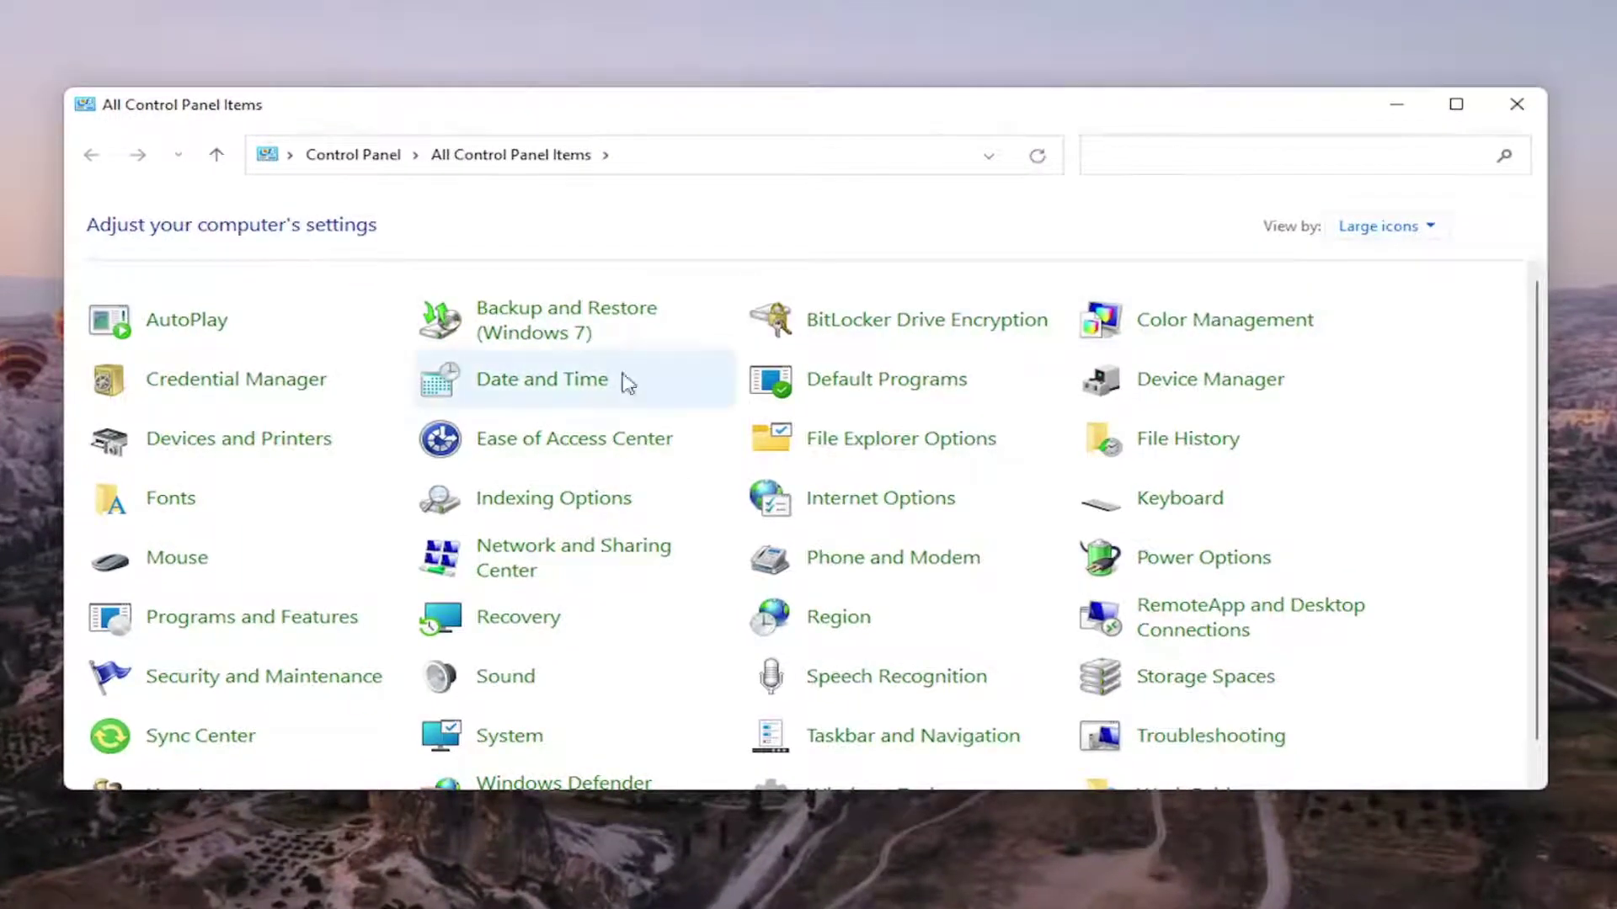
click(225, 448)
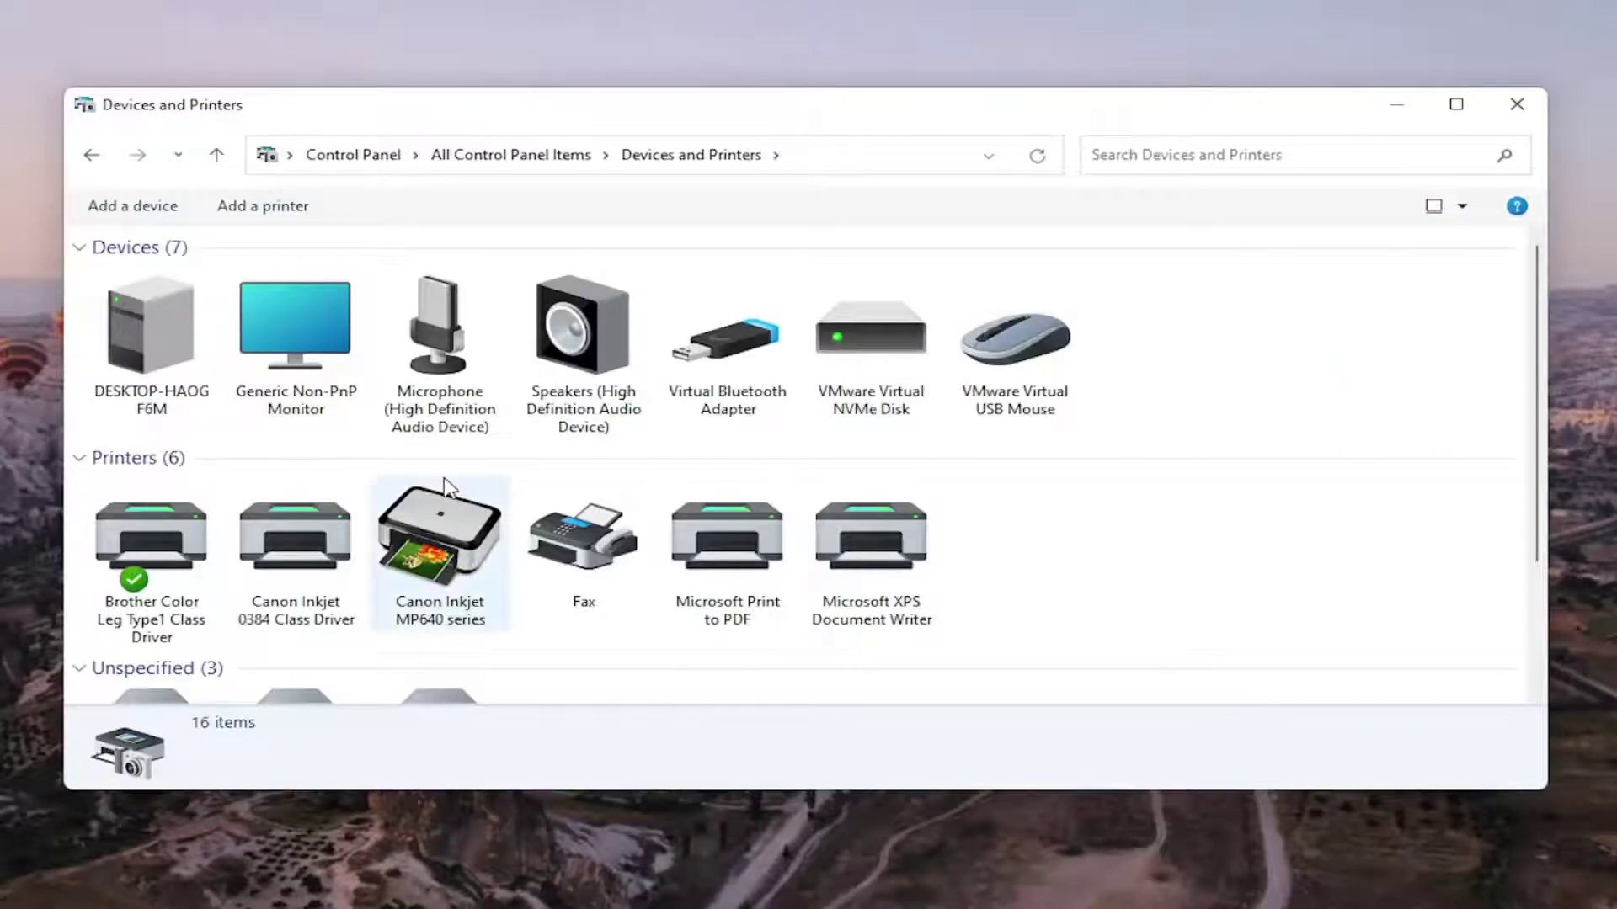
scroll(449, 487, down, 2)
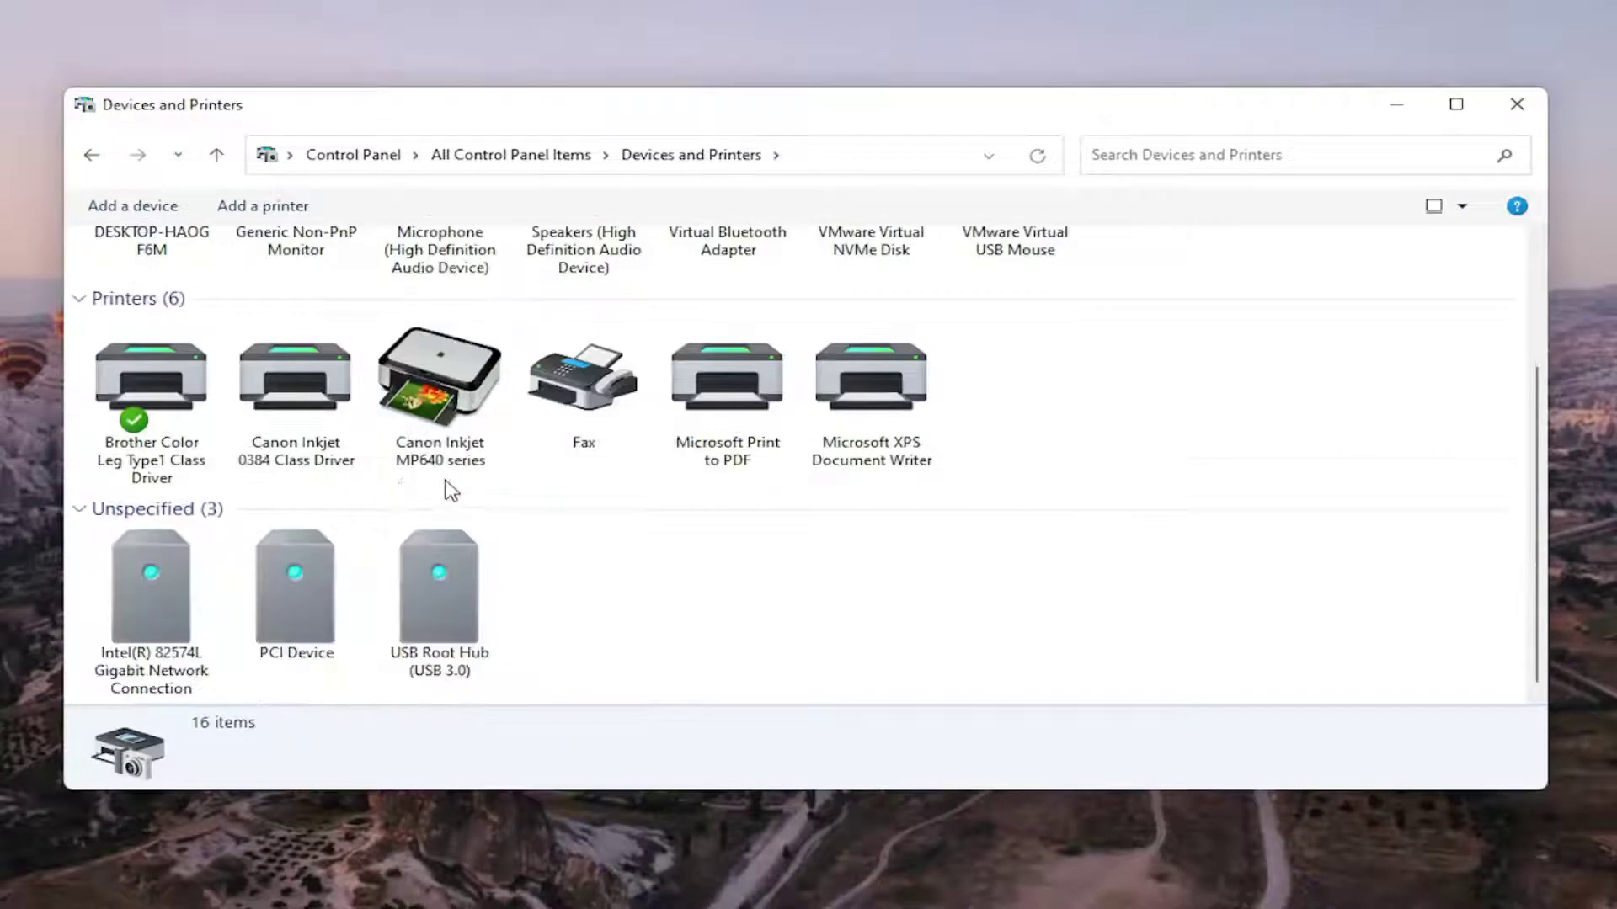
click(159, 411)
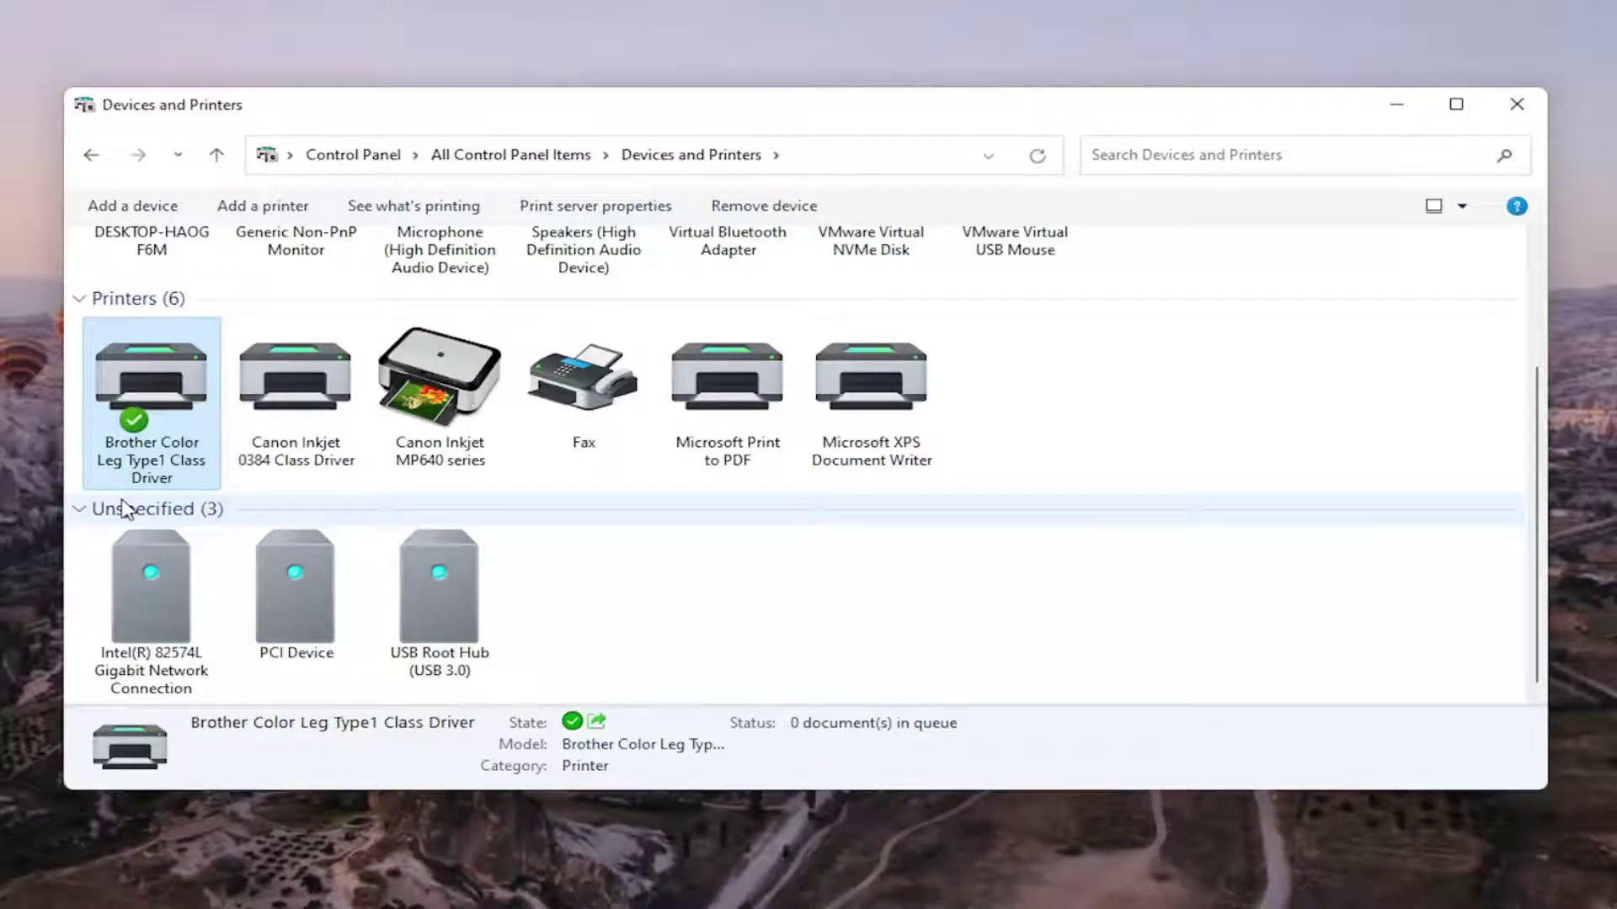
Step: Open the Brother printer's properties on the Ports tab, showing its Standard TCP/IP port
right_click(165, 380)
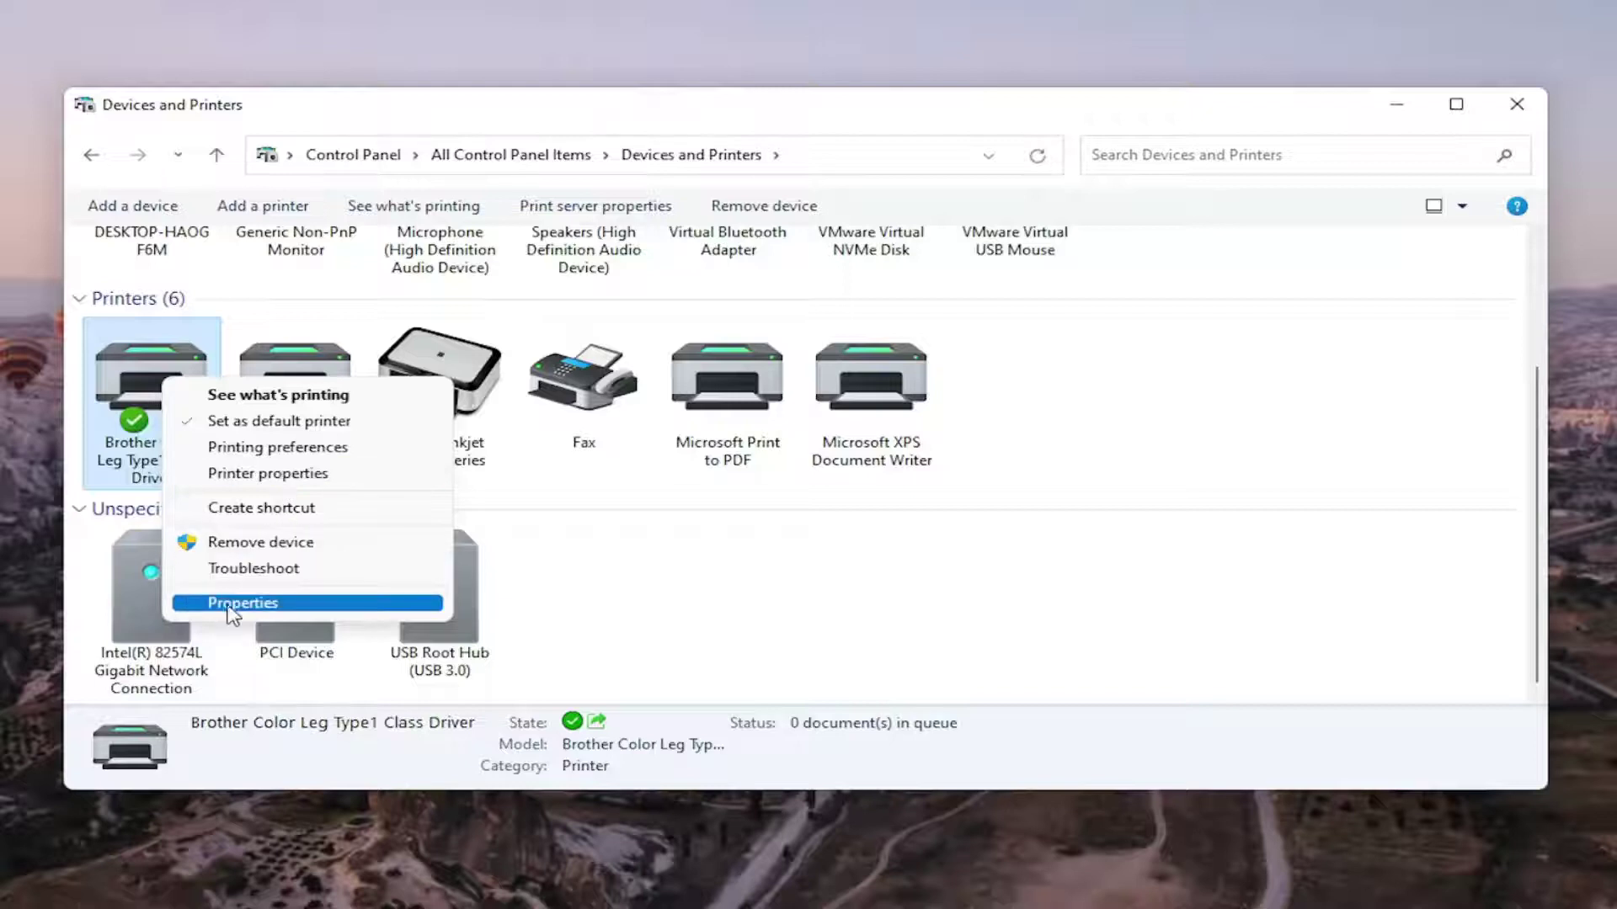
click(305, 476)
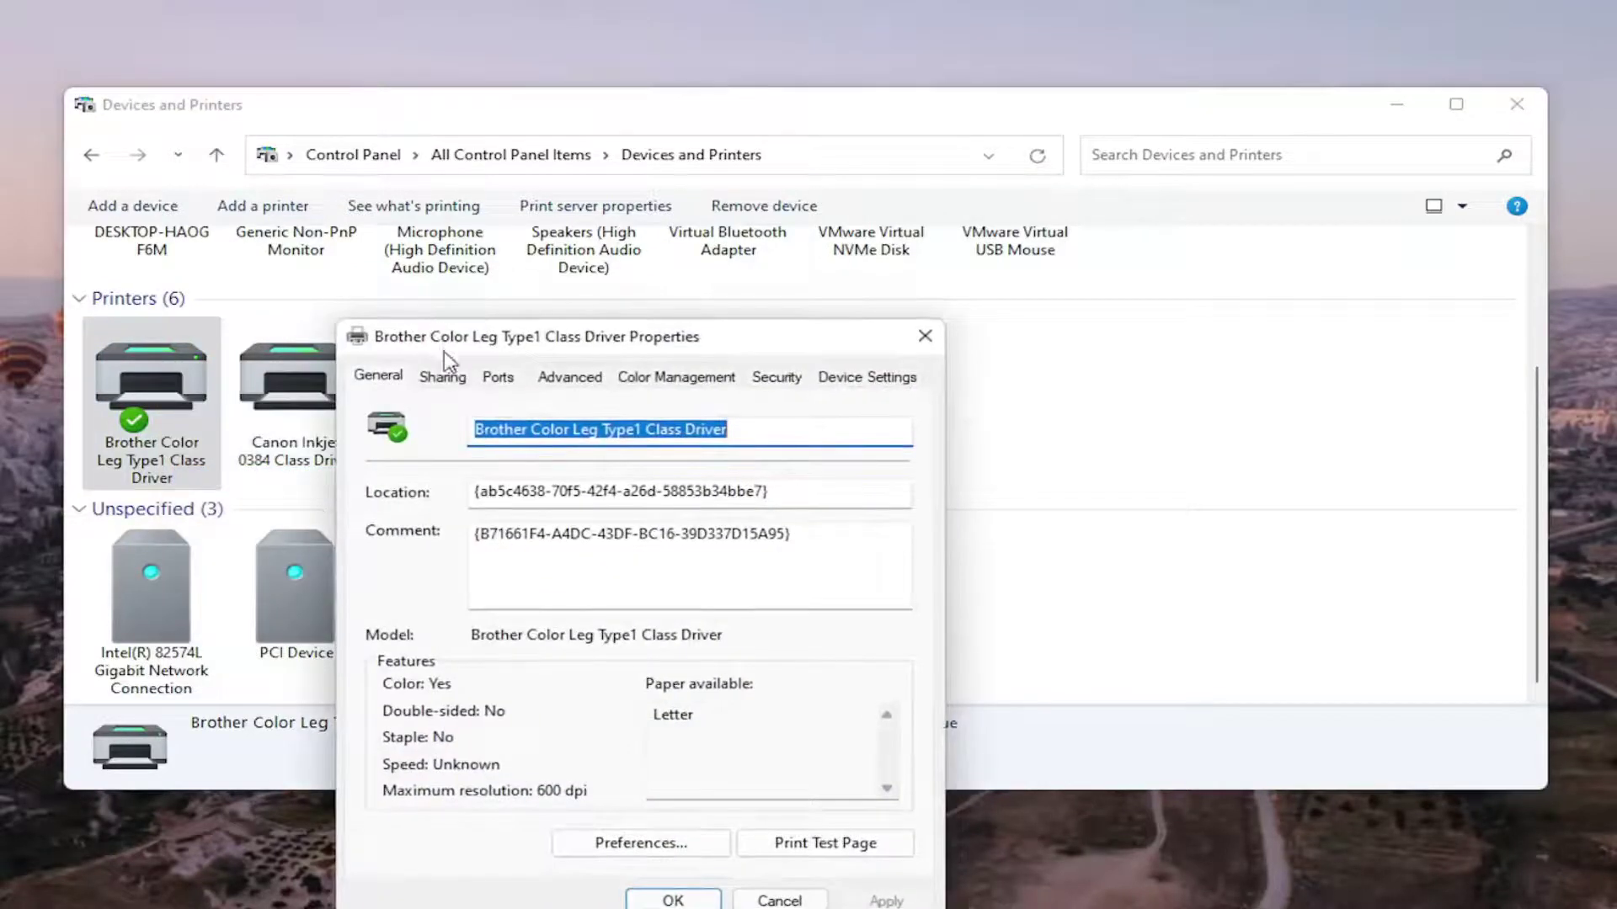
drag(439, 348, 541, 152)
click(600, 180)
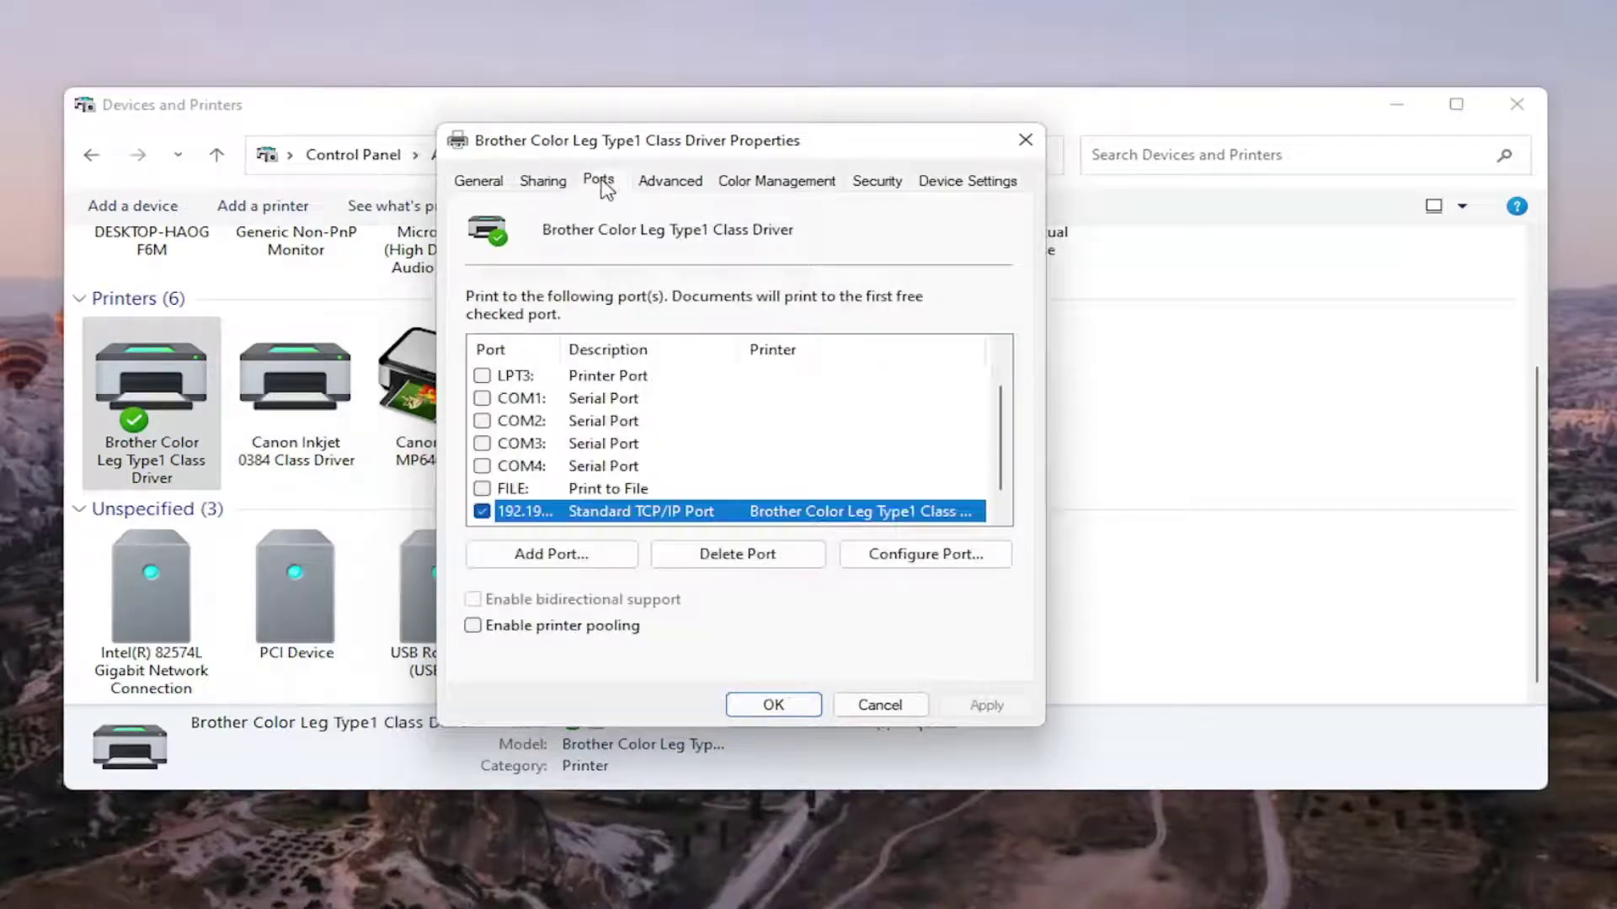
scroll(556, 435, up, 1)
scroll(556, 436, down, 1)
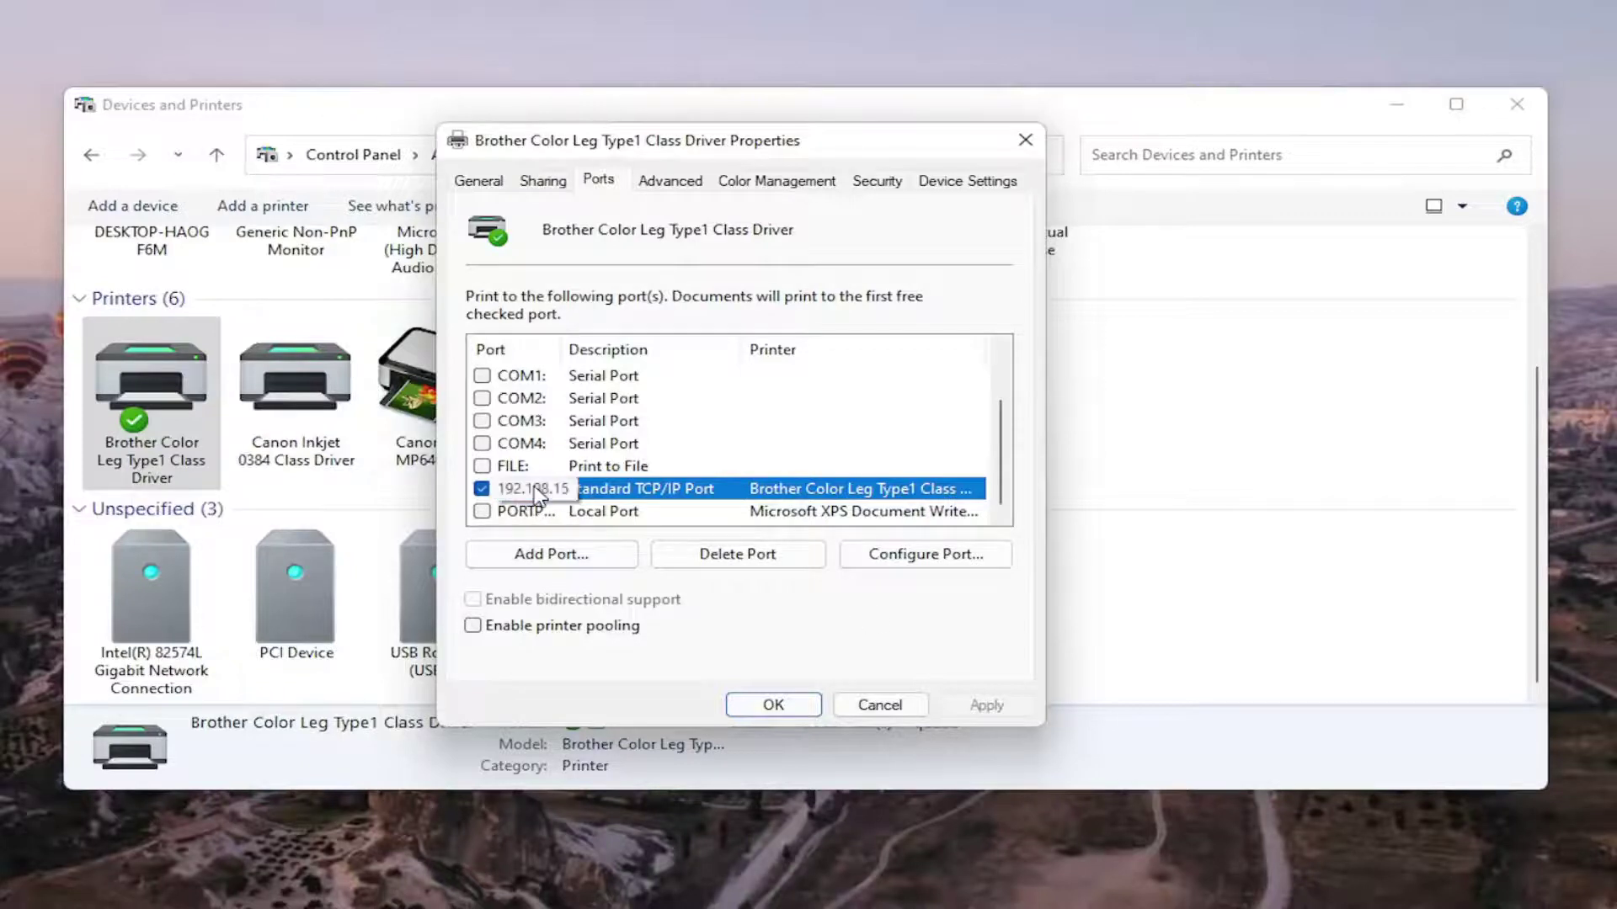
Step: Disable SNMP Status in the Brother printer's TCP/IP port configuration and confirm
click(899, 556)
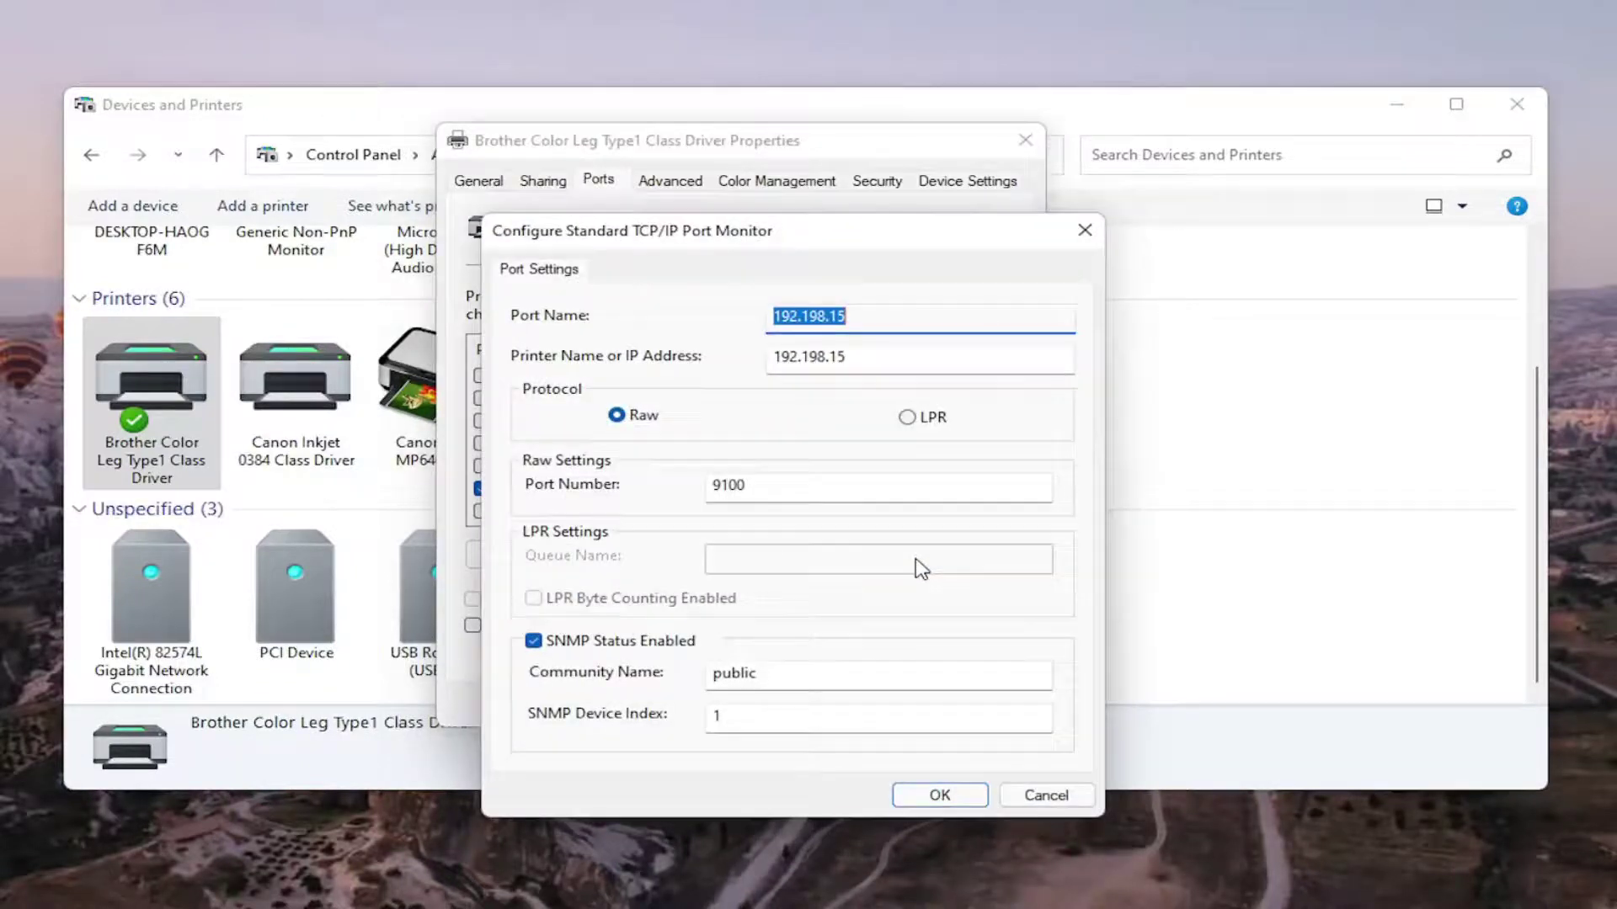
drag(679, 229, 658, 154)
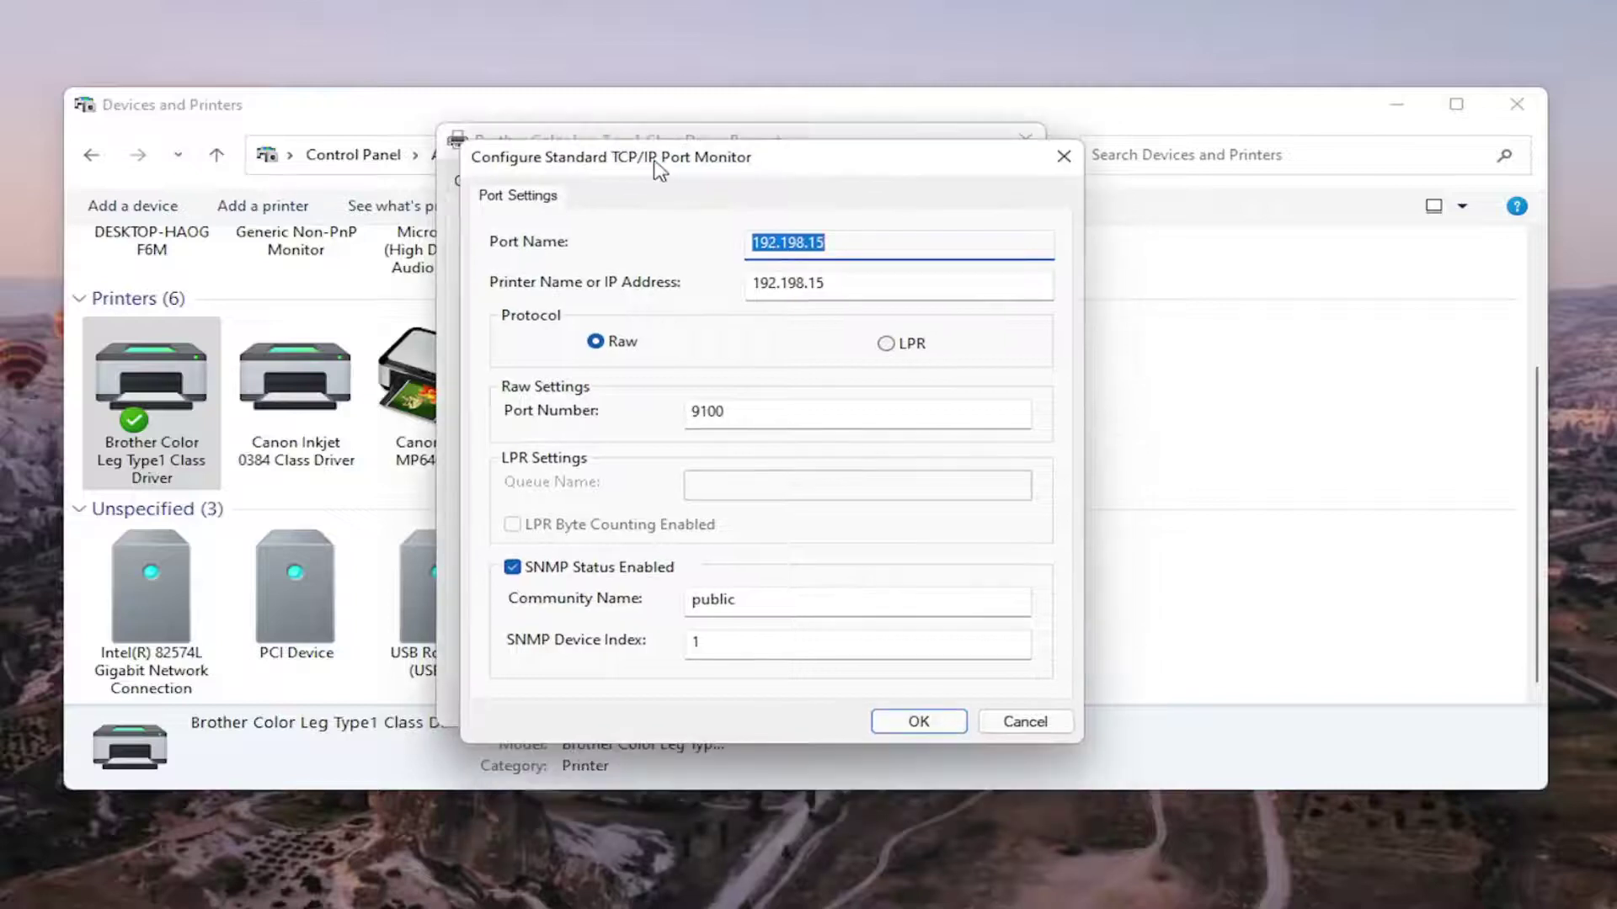
click(512, 568)
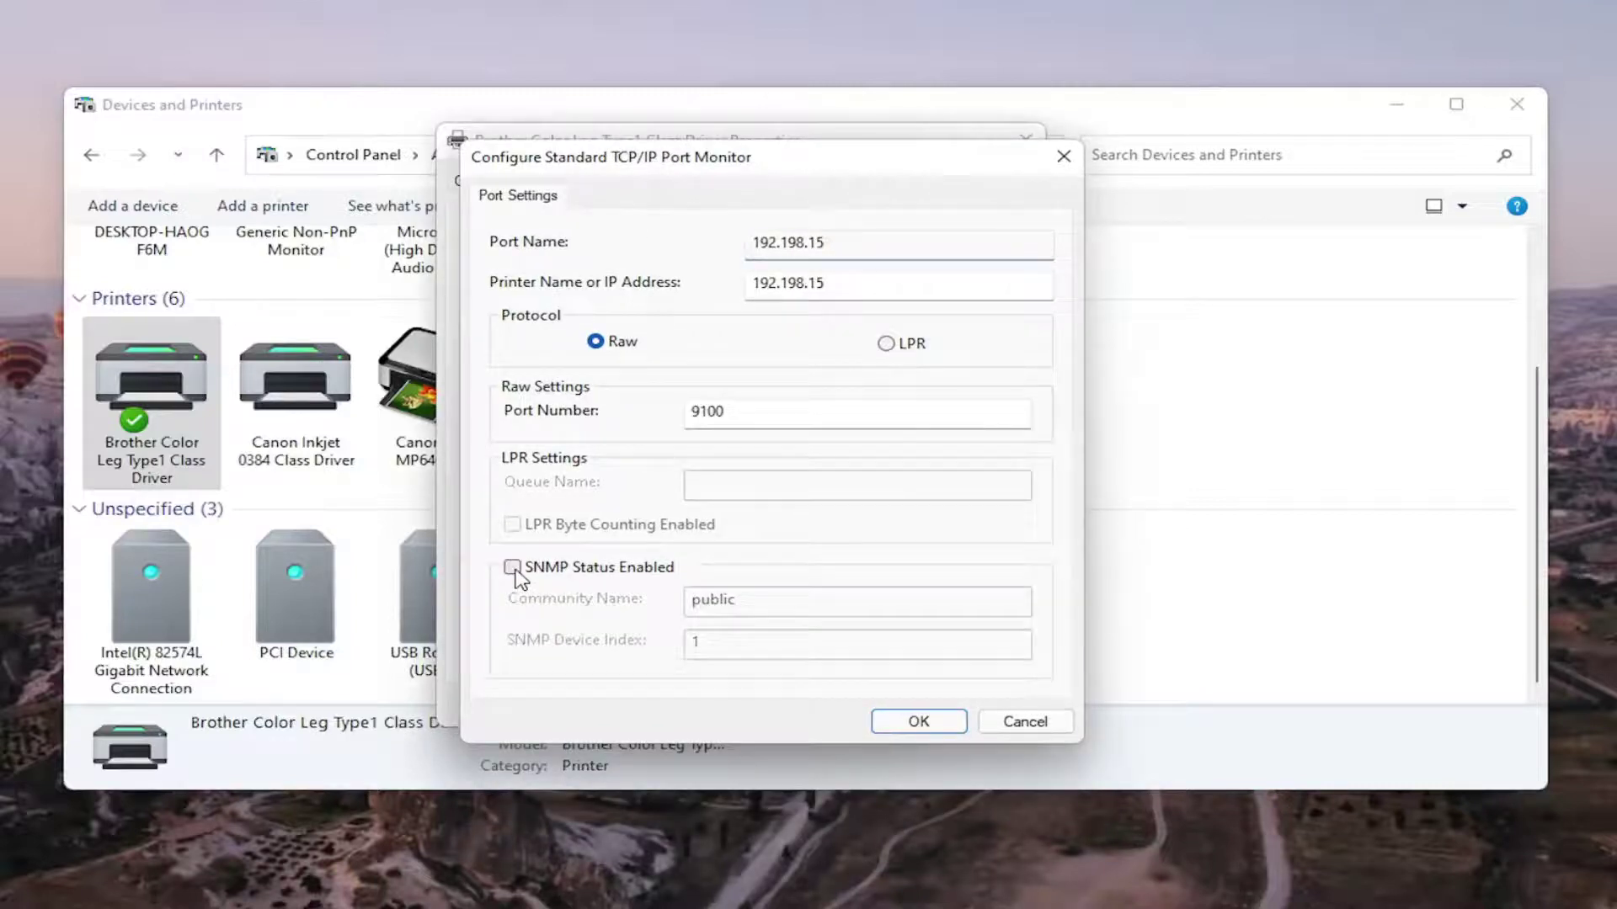
click(935, 717)
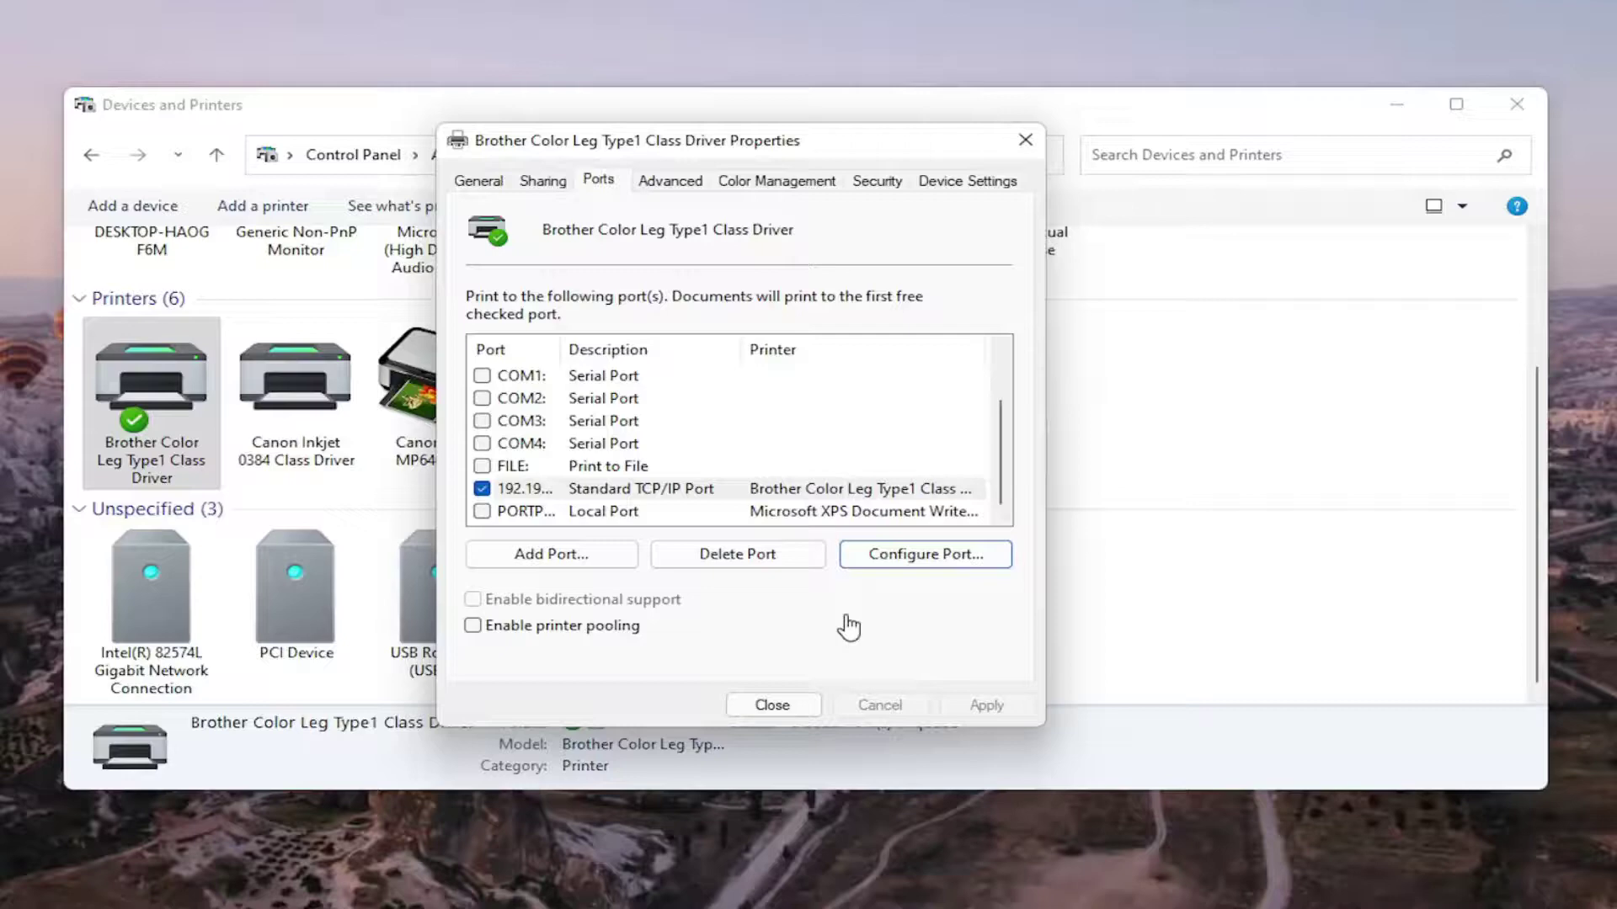
Step: Close the Brother printer's properties dialog and the Devices and Printers window
click(772, 704)
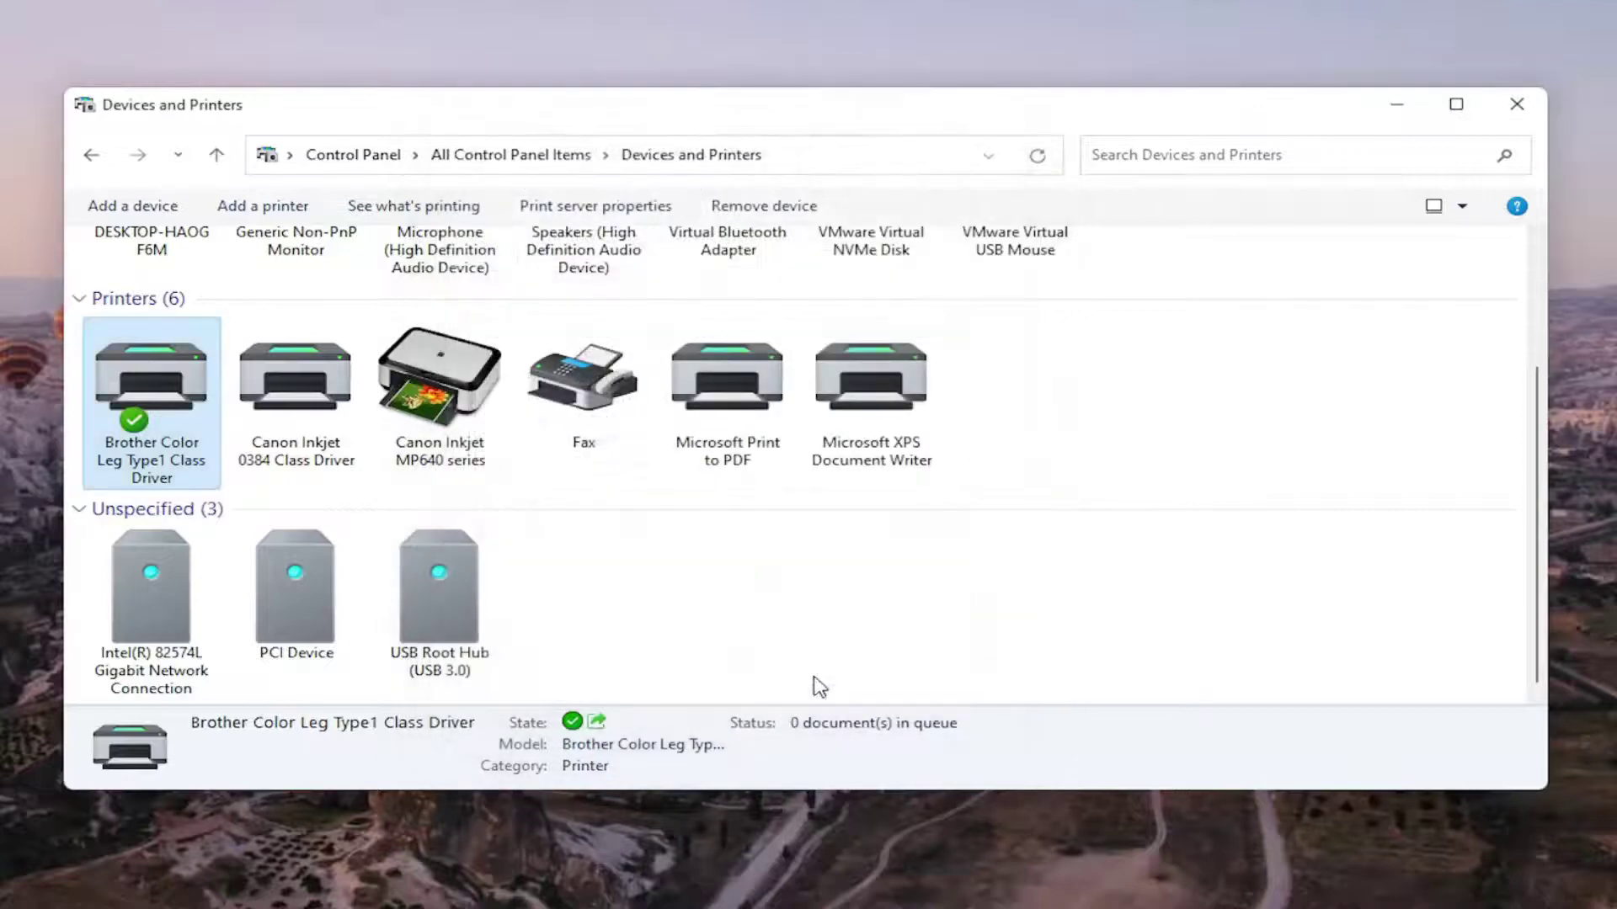
click(1516, 104)
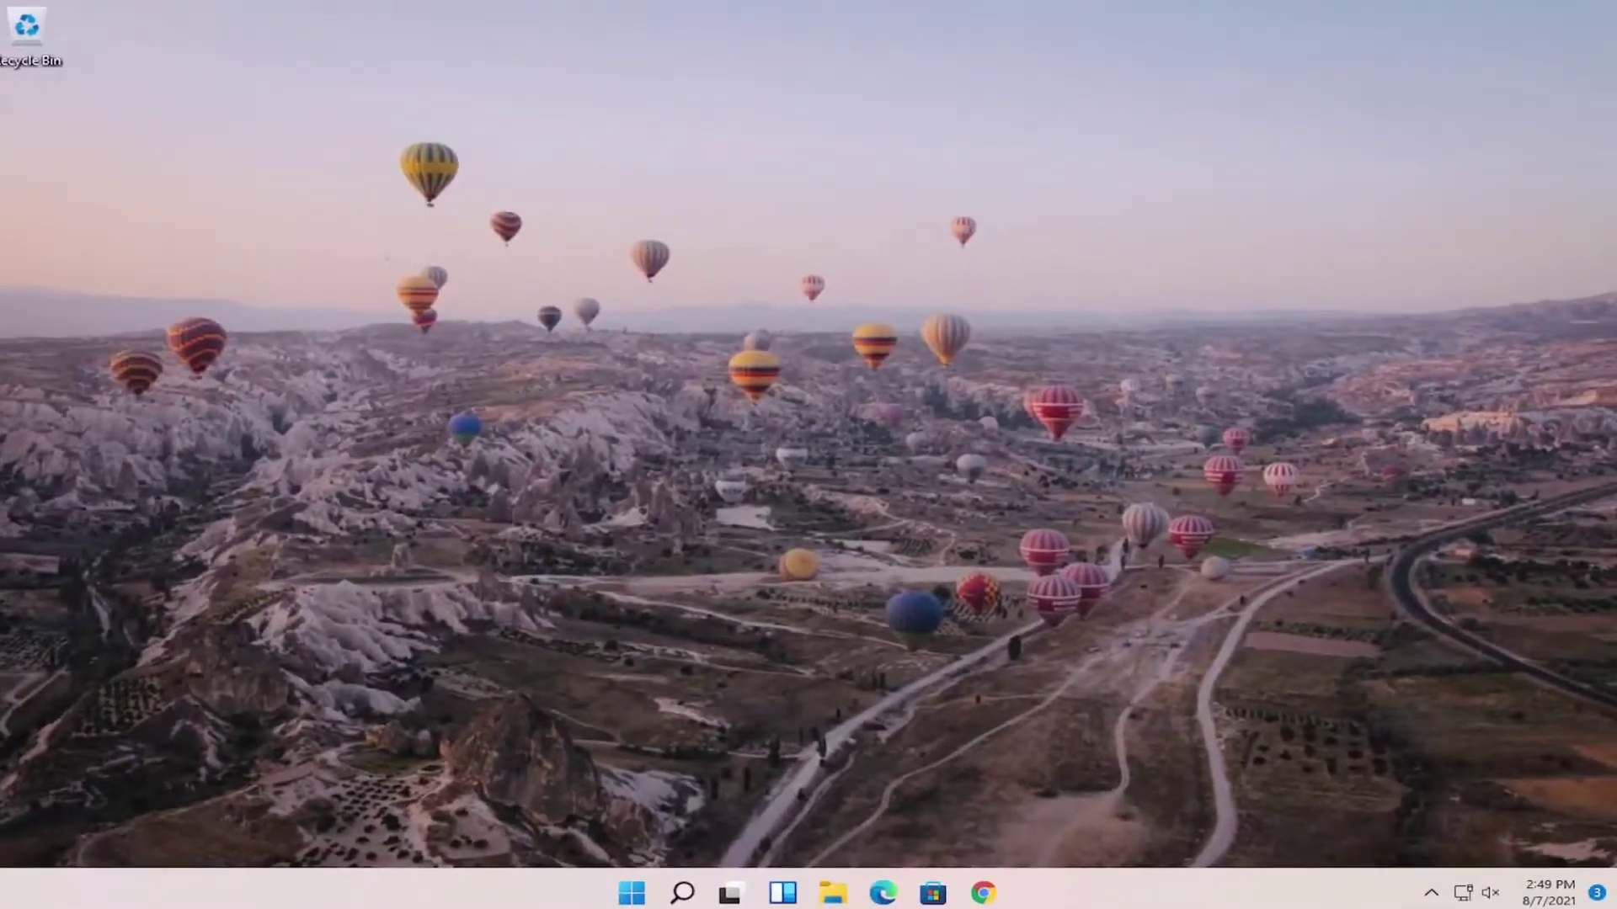